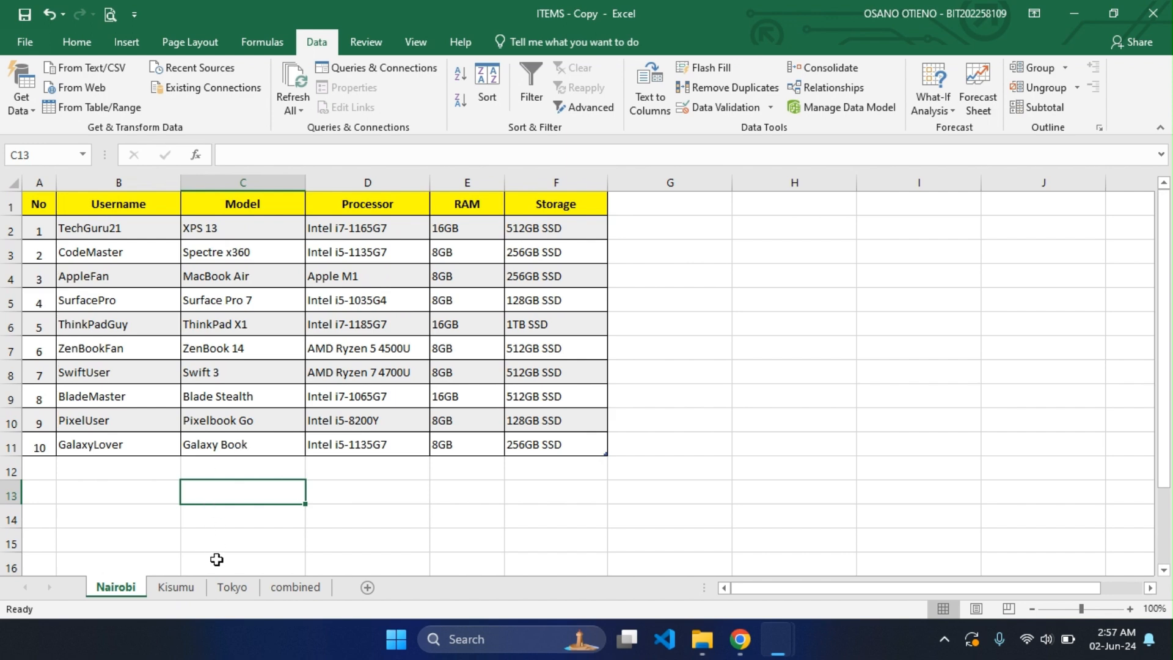
Examine the laptop records on the Nairobi, Kisumu and Tokyo sheets and the merged list on the combined sheet.
click(173, 587)
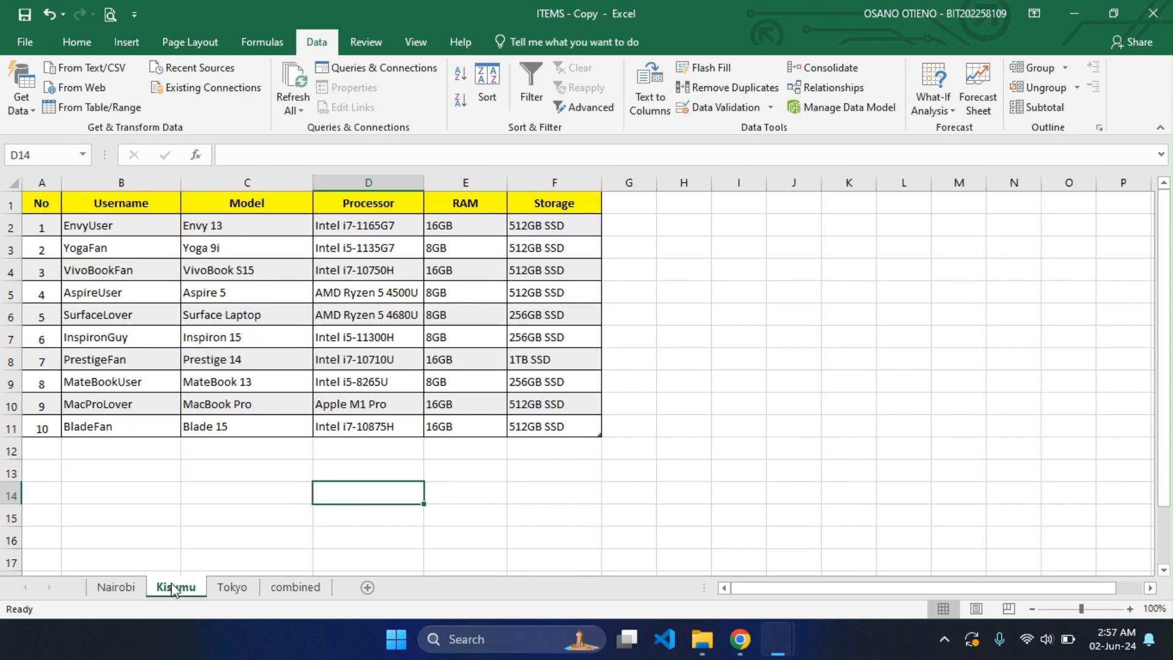
click(230, 588)
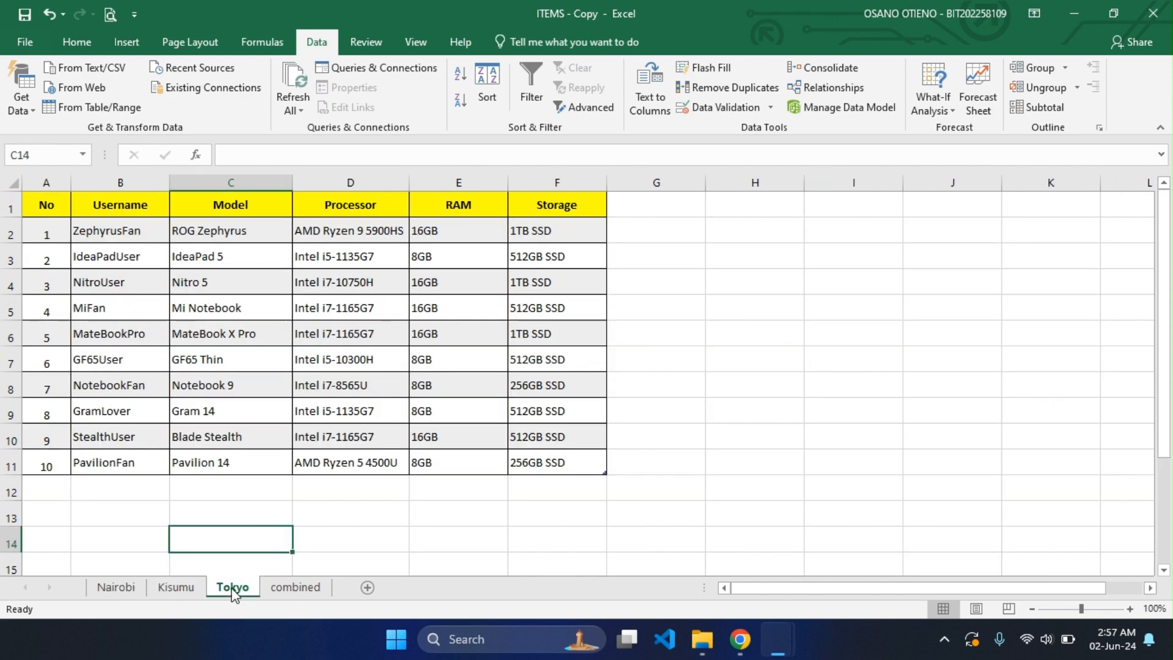
click(122, 588)
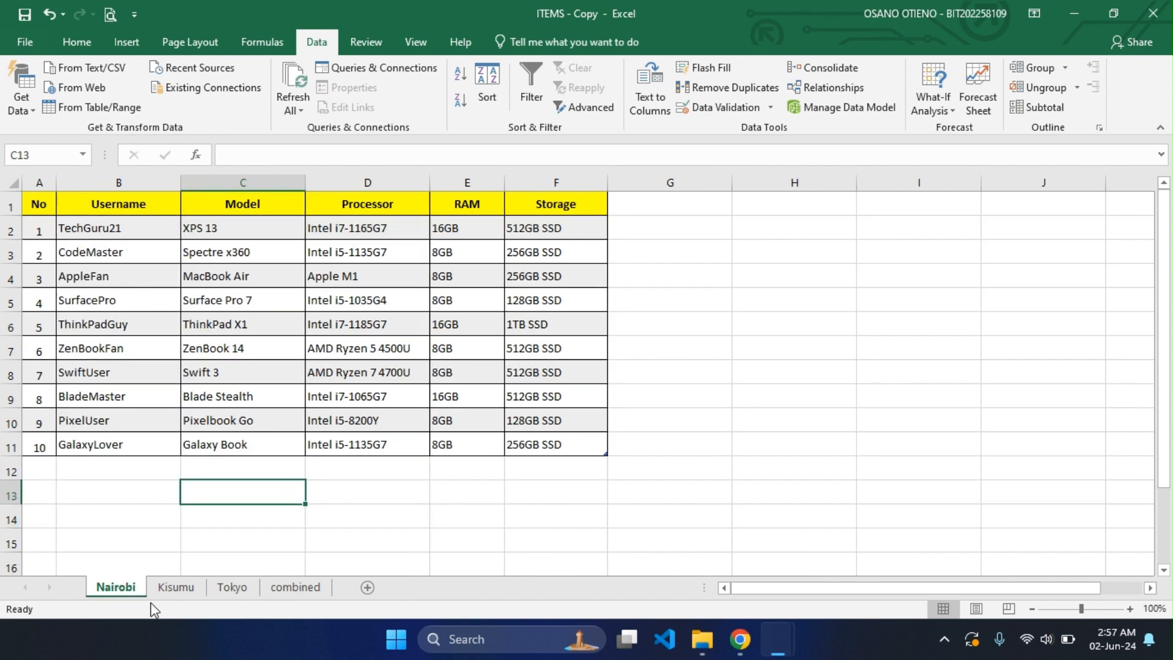
click(176, 588)
click(227, 588)
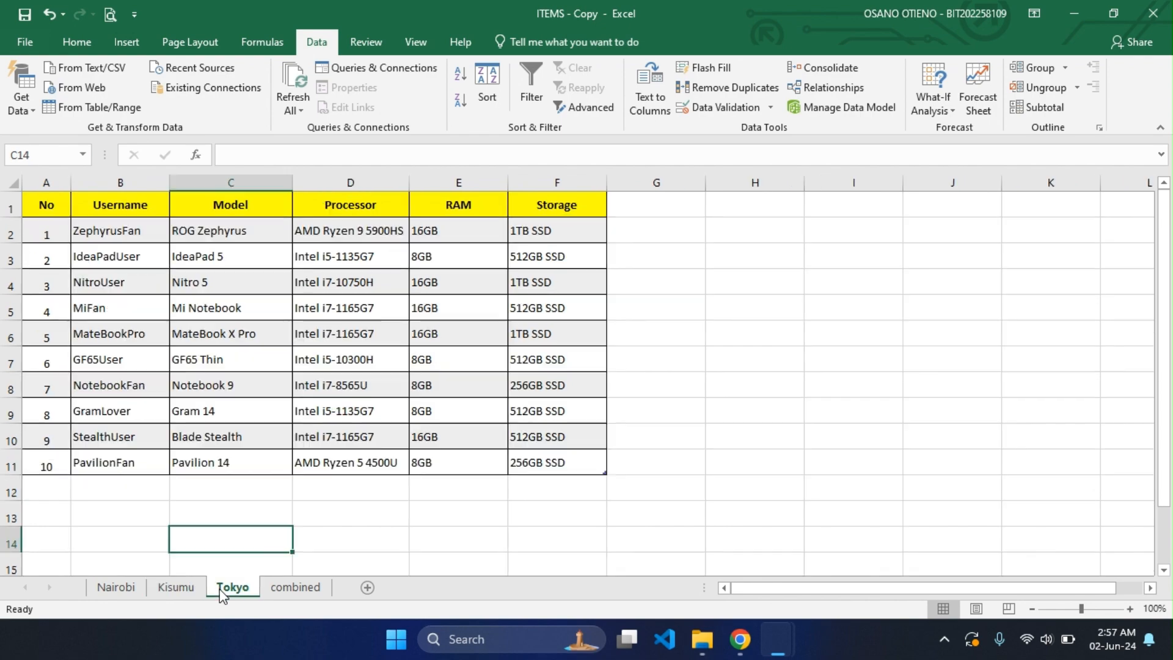
click(297, 588)
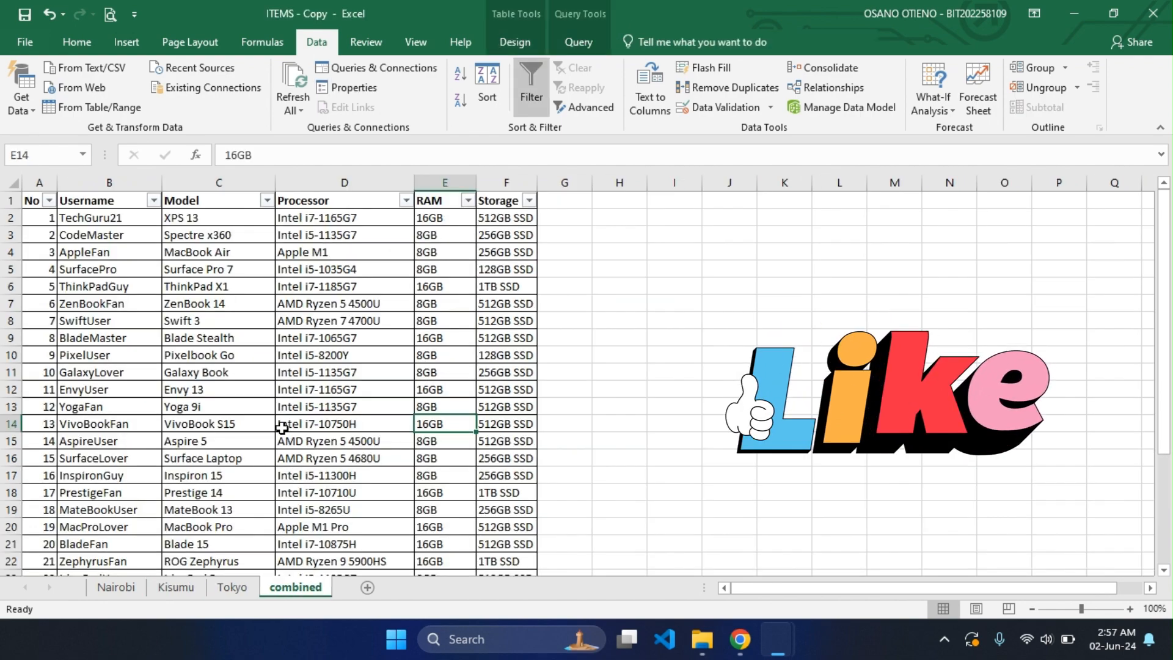
scroll(281, 427, down, 4)
scroll(281, 428, up, 4)
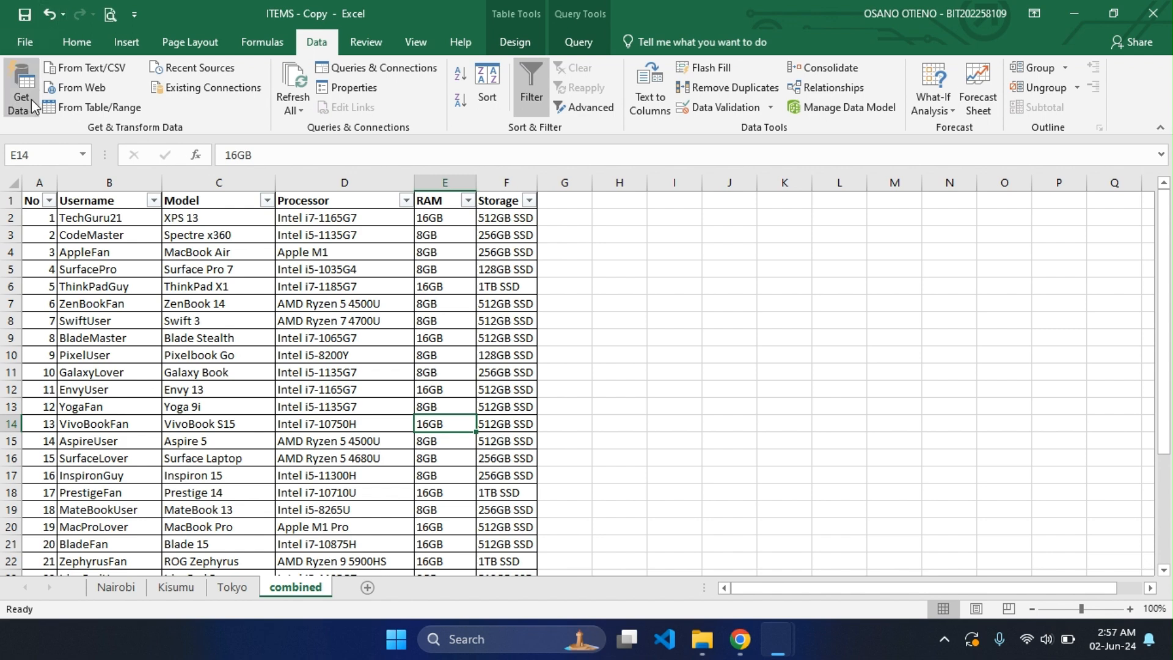
Review the expanded rows and the Removed Columns applied step of the finished Table1 query.
scroll(392, 384, down, 1)
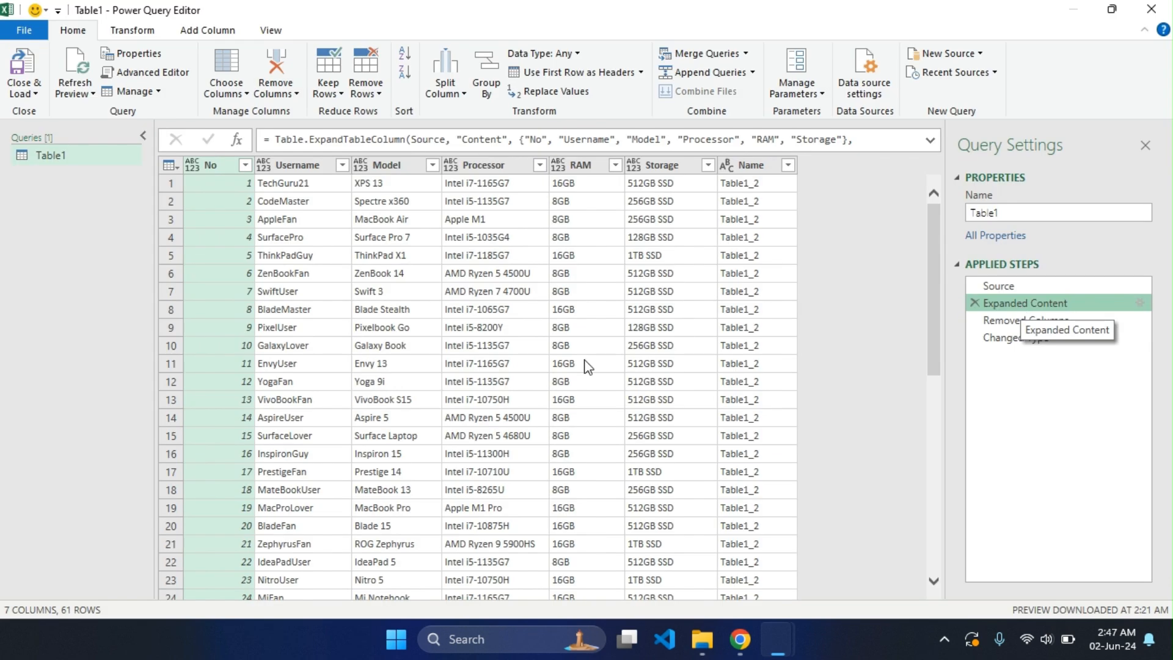
scroll(571, 365, down, 1)
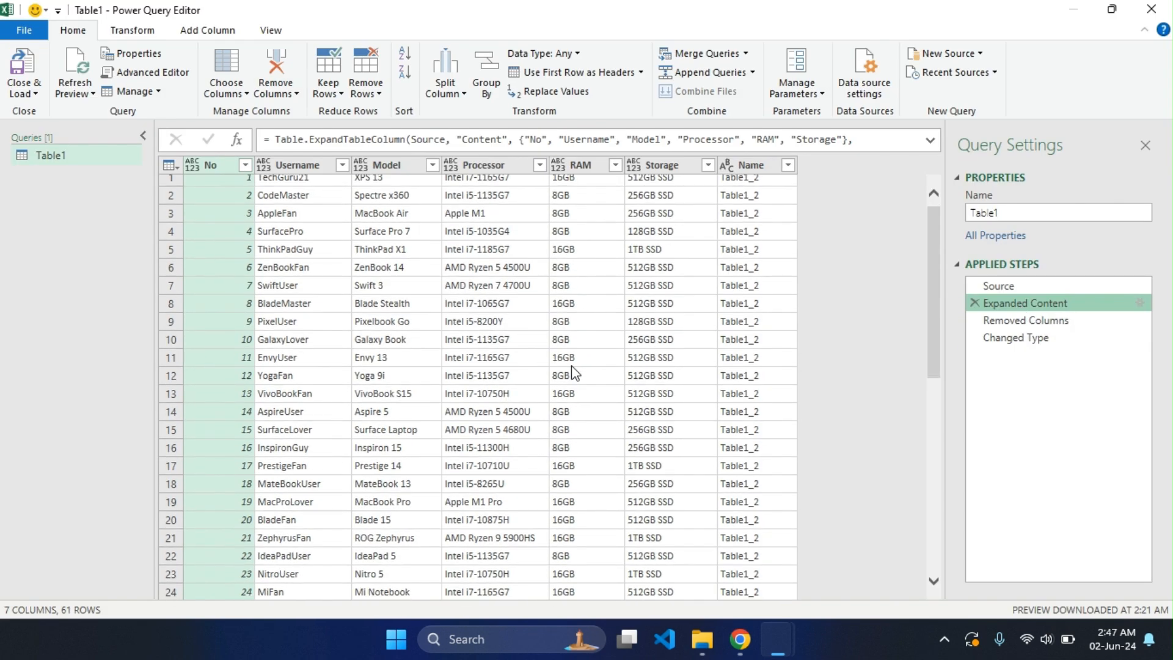
click(1031, 320)
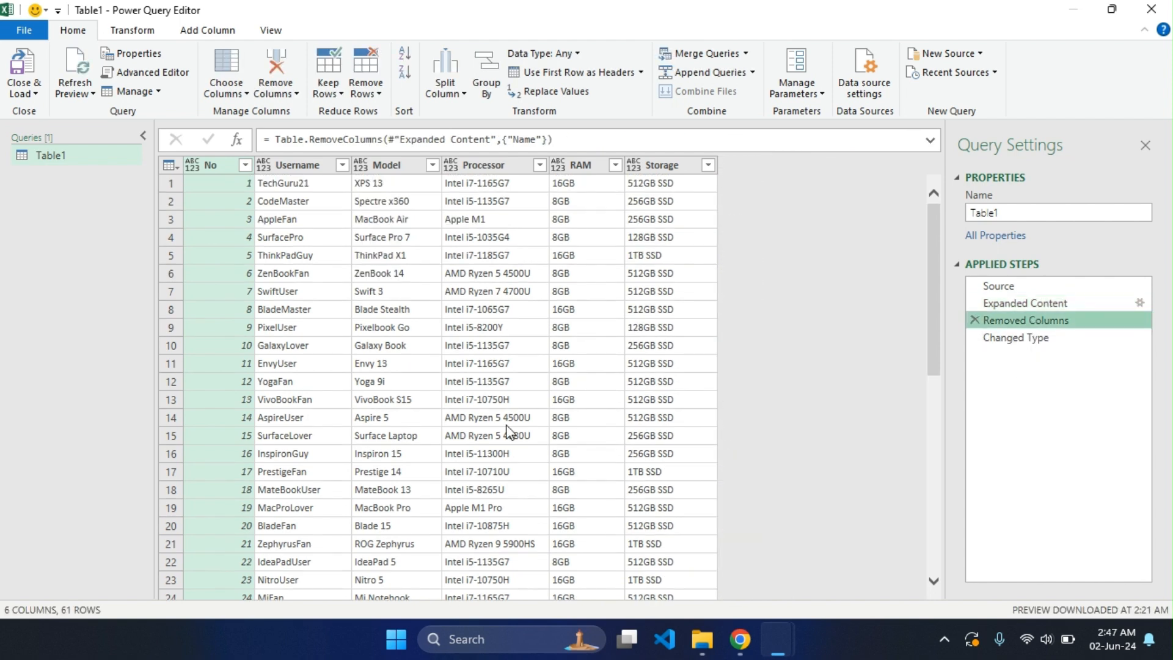
scroll(430, 453, down, 4)
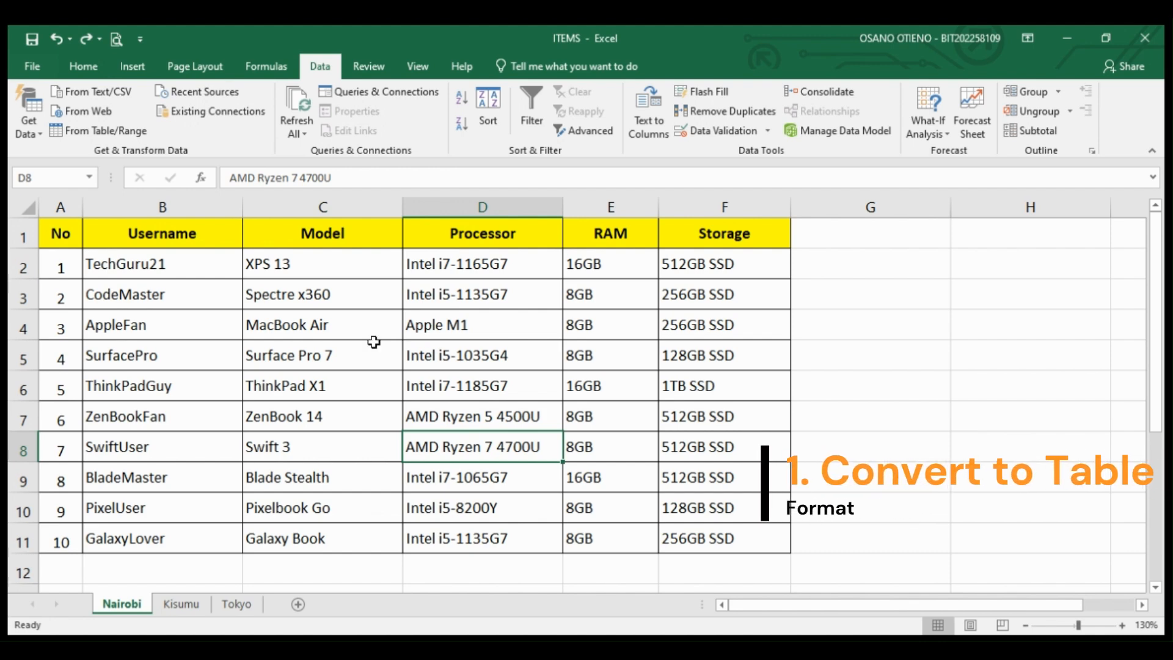
Convert the range A1:F11 on the Nairobi sheet into a table.
drag(59, 236, 740, 535)
click(133, 67)
click(151, 107)
click(512, 314)
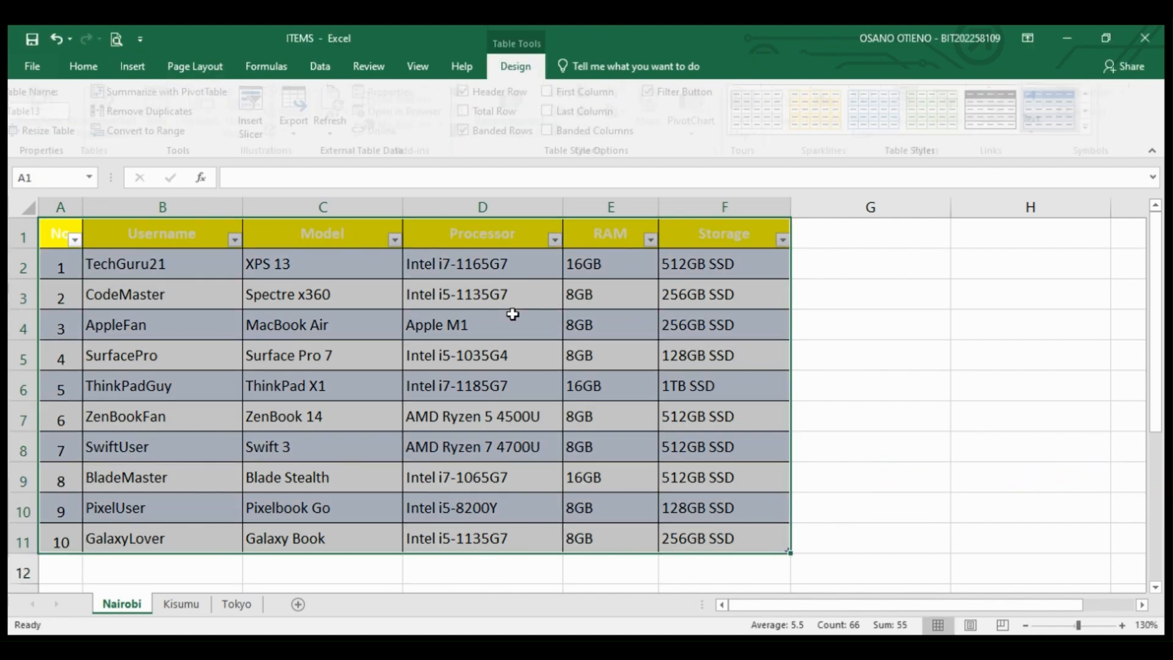
Convert the data range on the Kisumu sheet into a table.
click(177, 606)
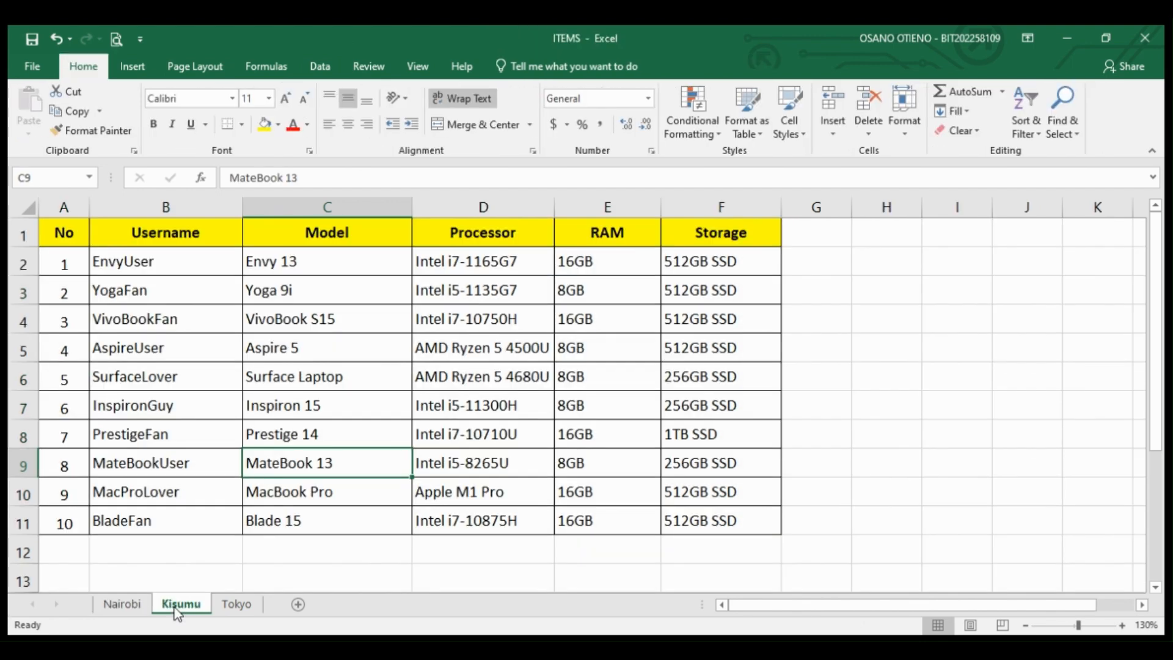
key(ctrl+t)
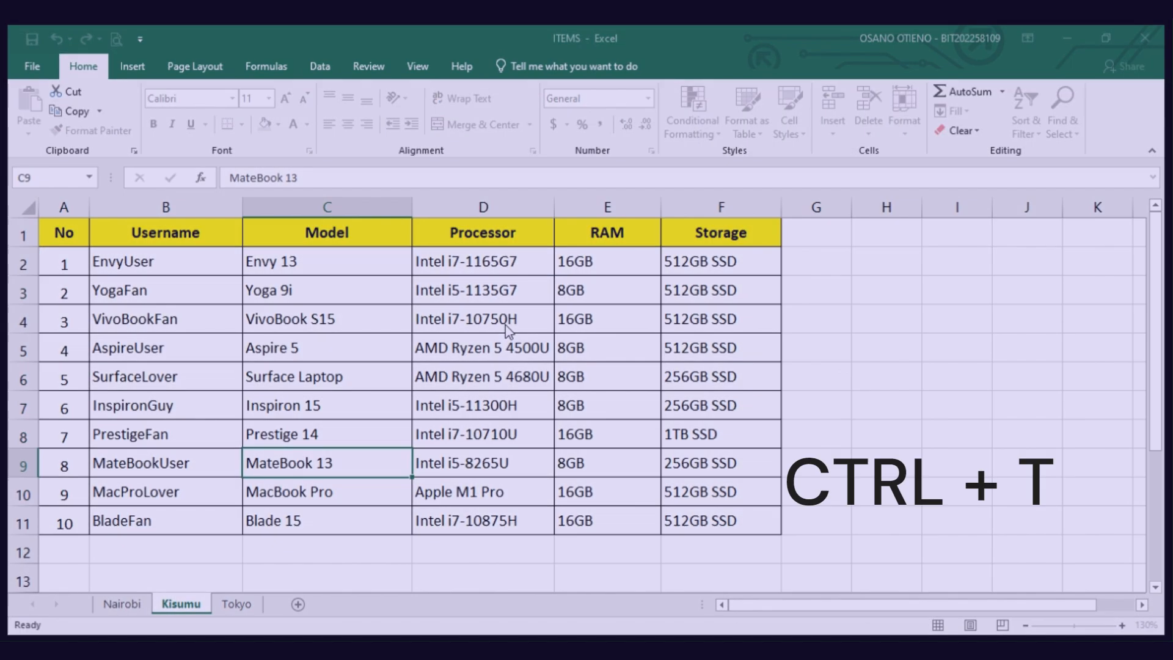
click(504, 325)
Convert the data range on the Tokyo sheet into a table.
click(237, 603)
click(282, 392)
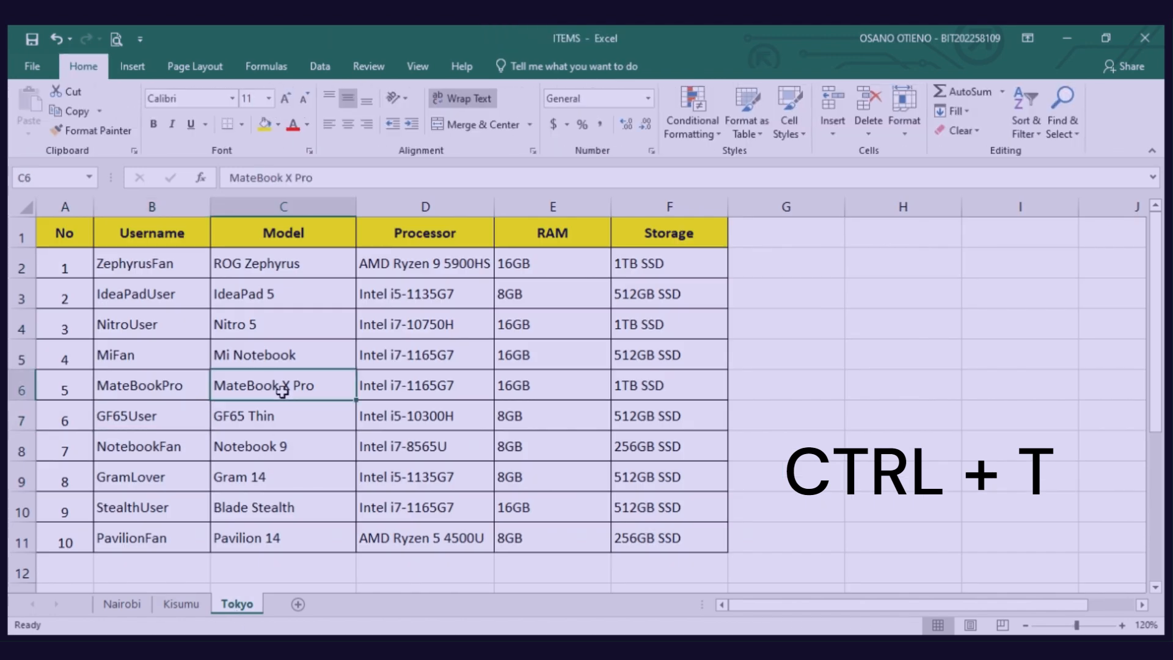
key(ctrl+t)
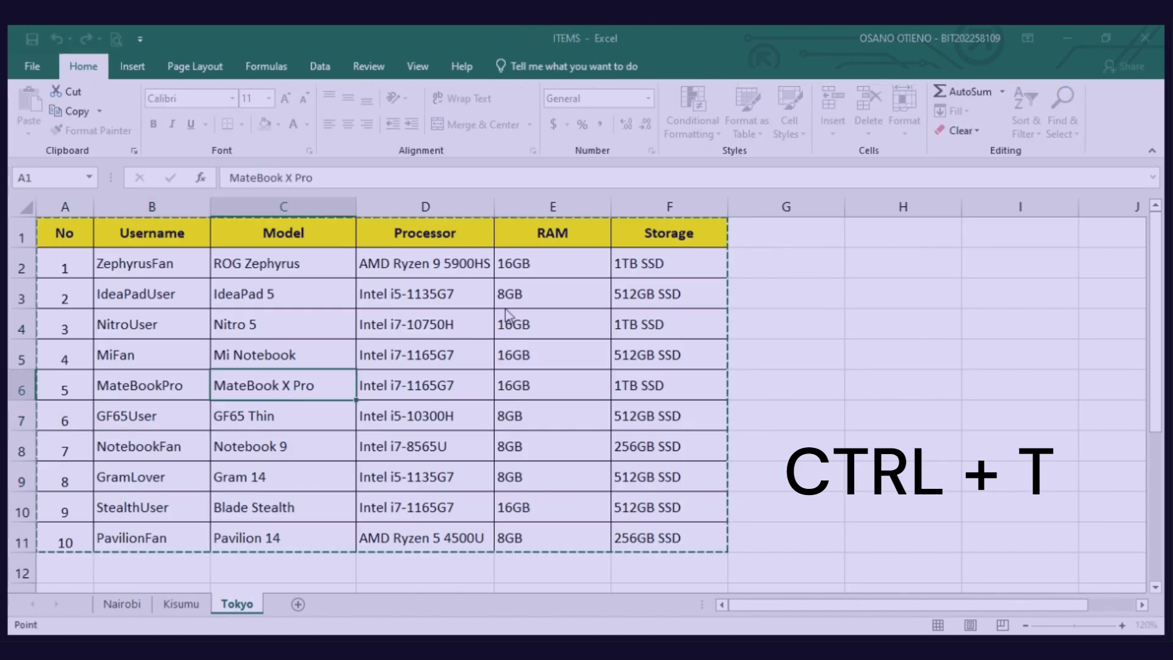
click(503, 314)
click(391, 374)
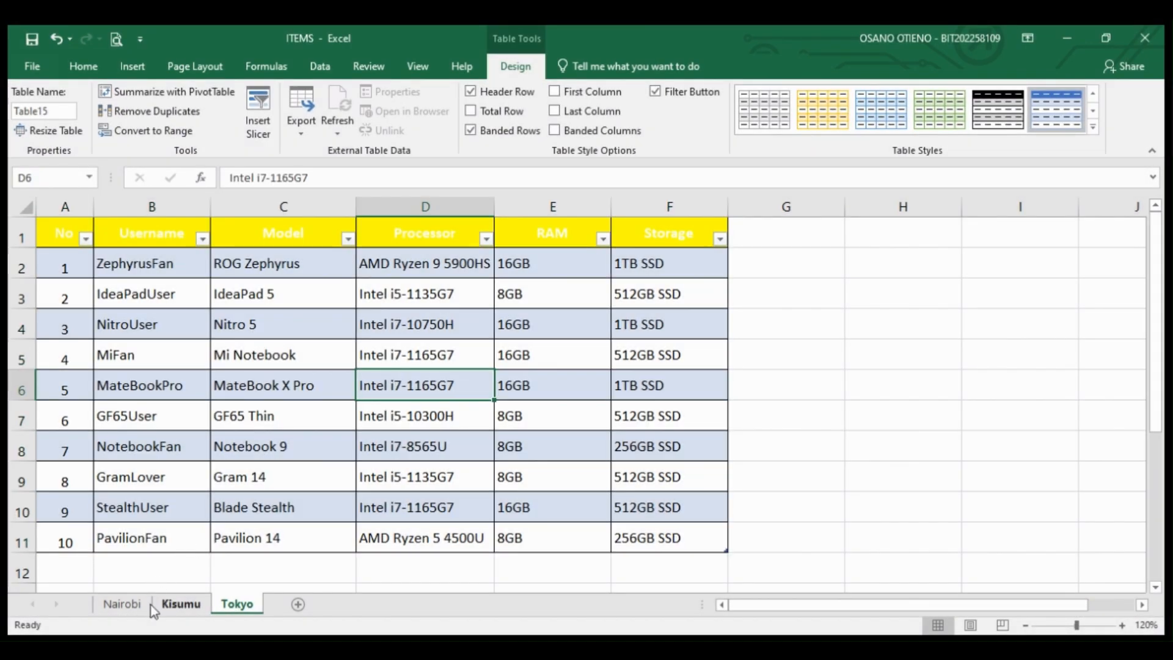
Load the Nairobi sheet's table into the Power Query Editor as a new query.
click(122, 604)
click(309, 353)
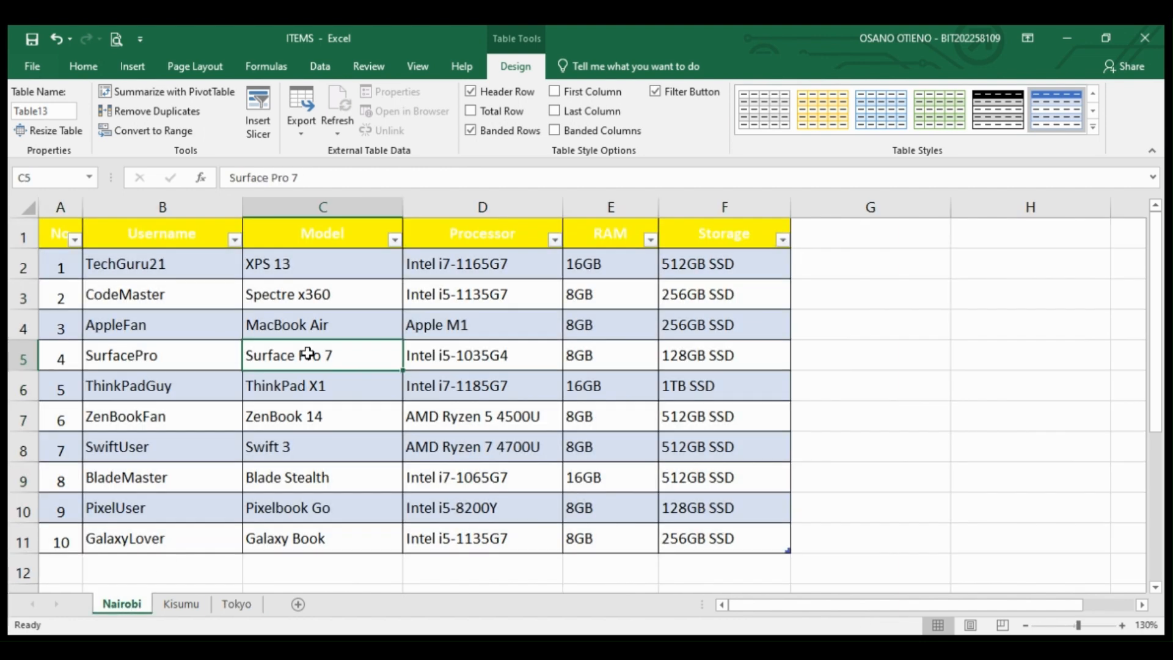
key(Right)
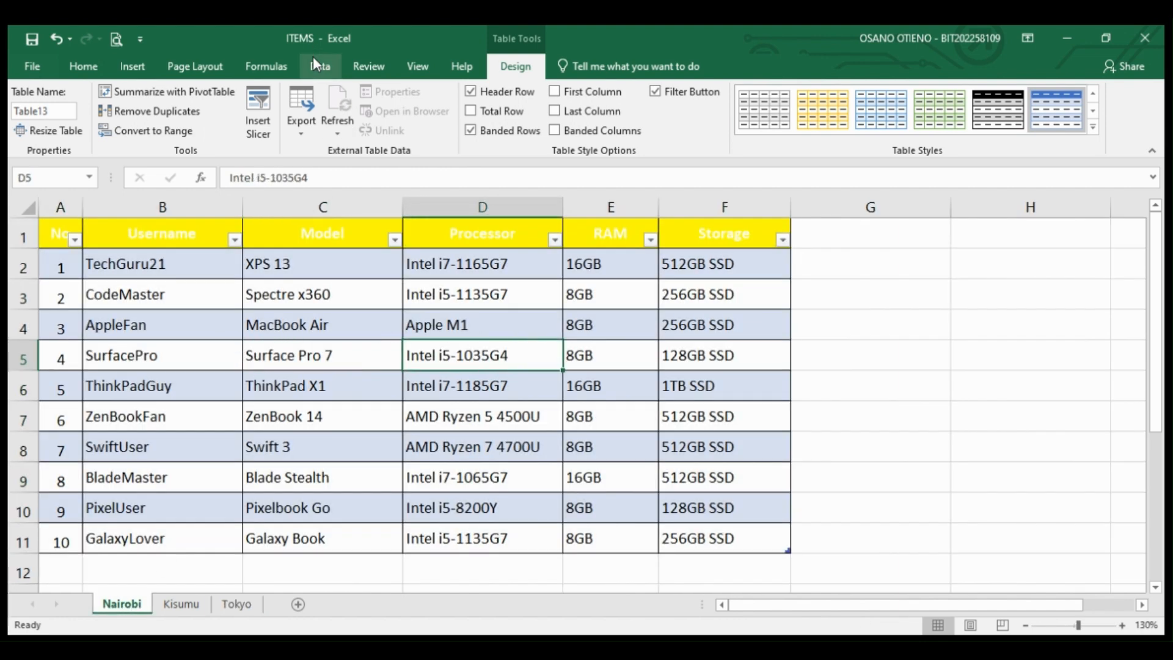
click(316, 337)
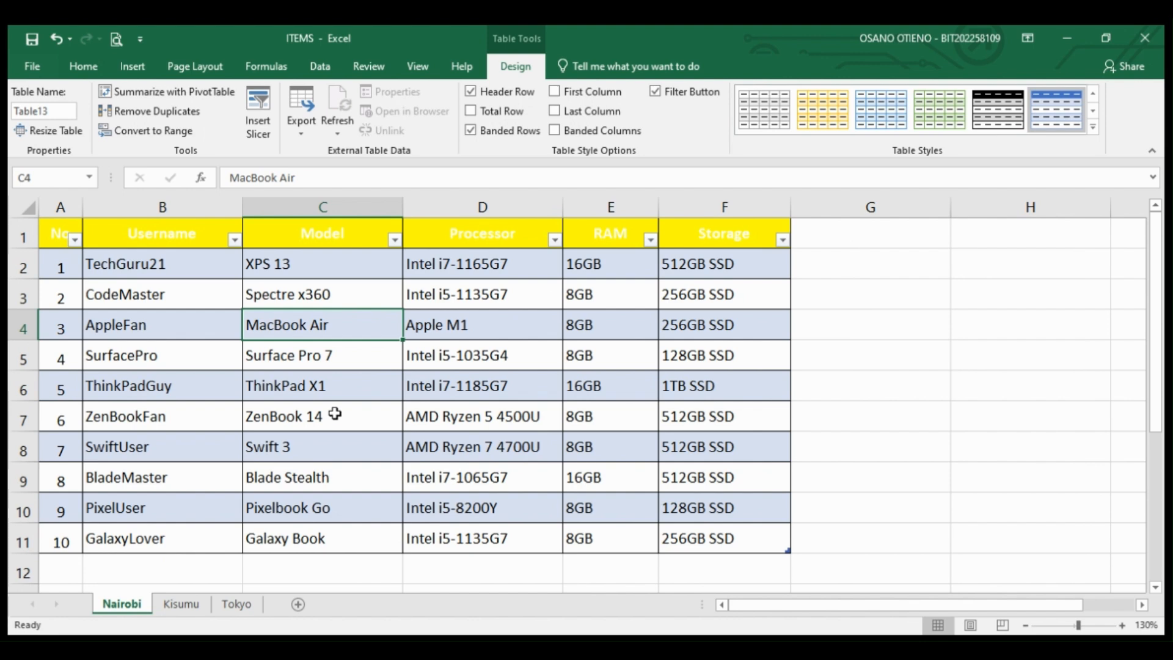
click(320, 67)
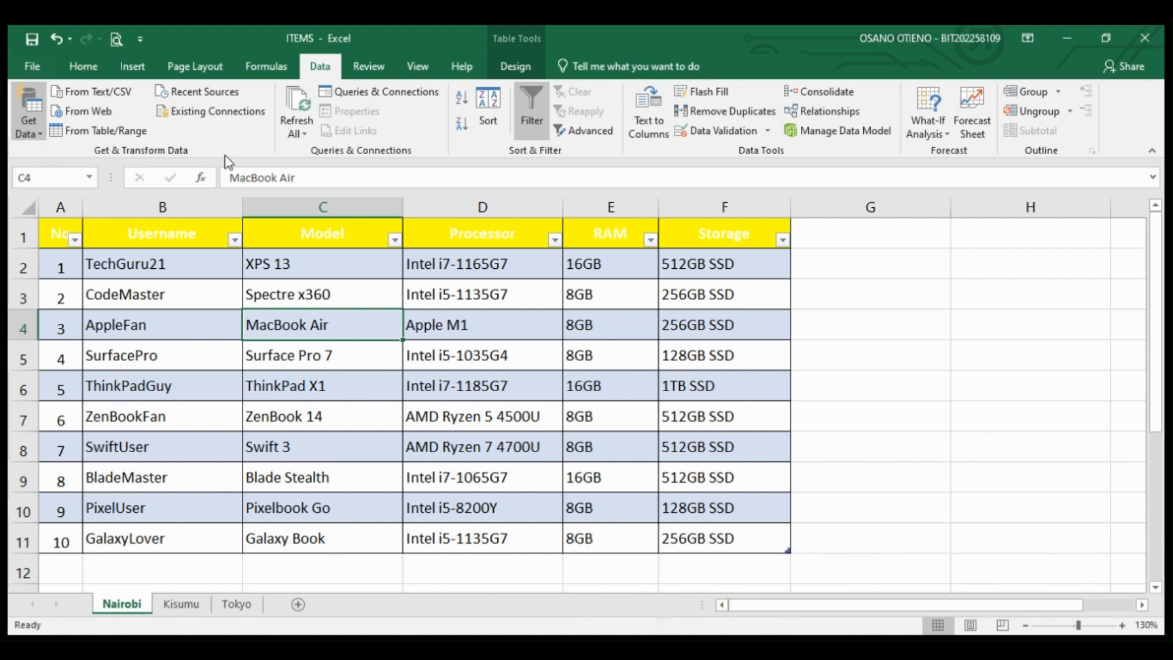
click(87, 130)
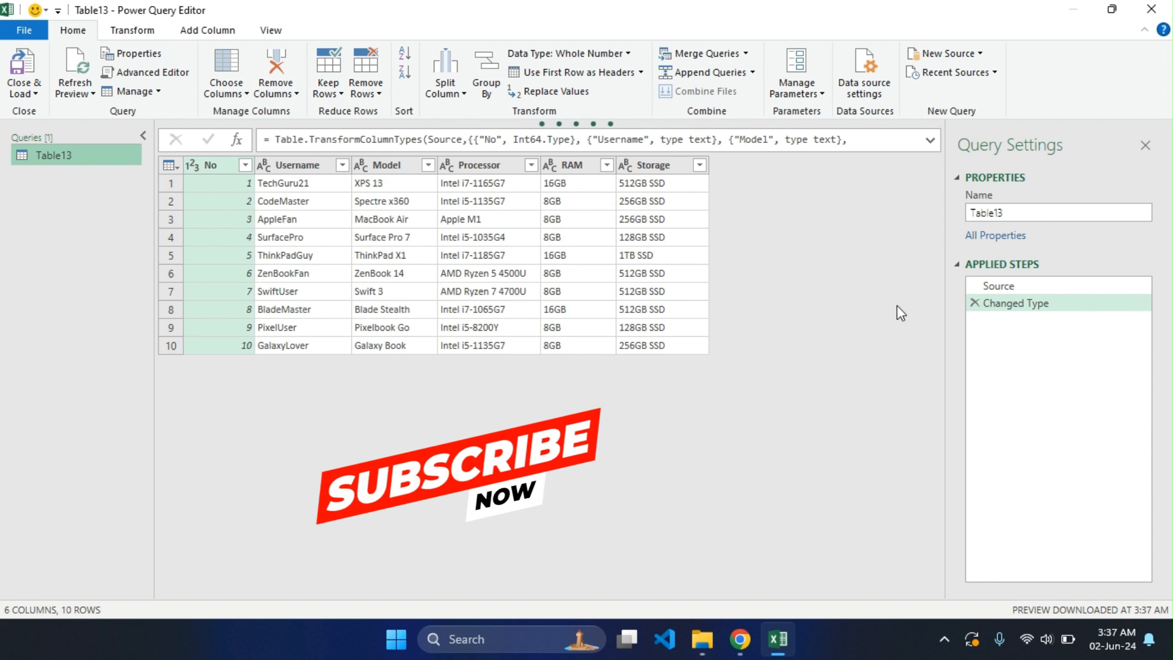
Change the formula of the query's Source step to = Excel.CurrentWorkbook().
click(1001, 286)
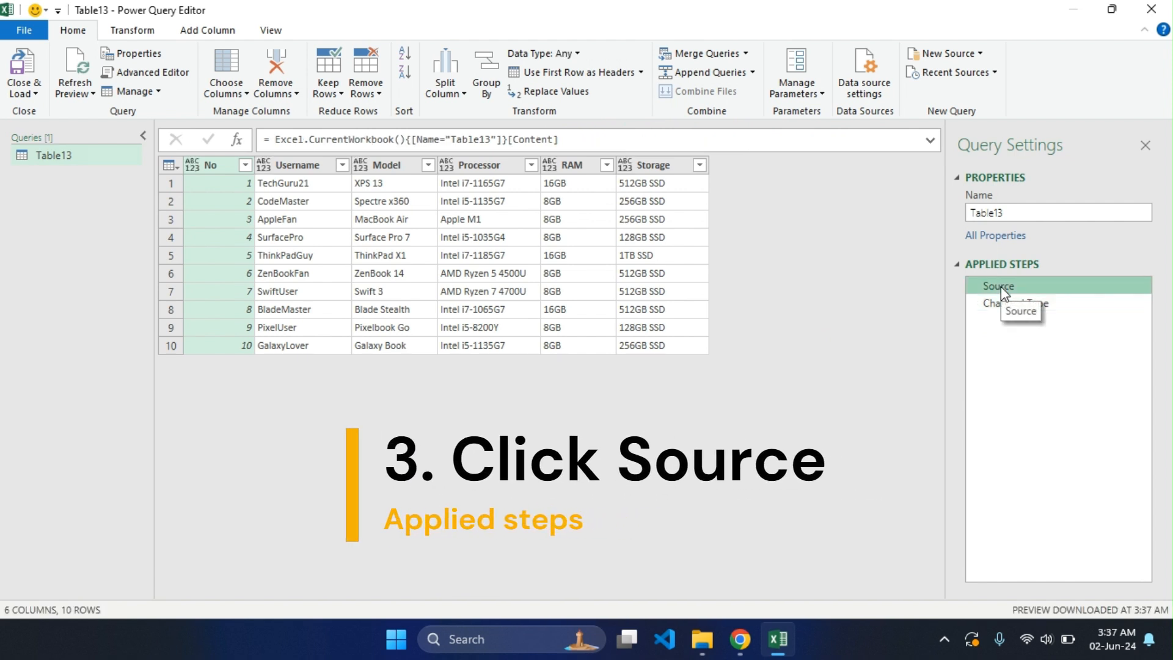
click(566, 140)
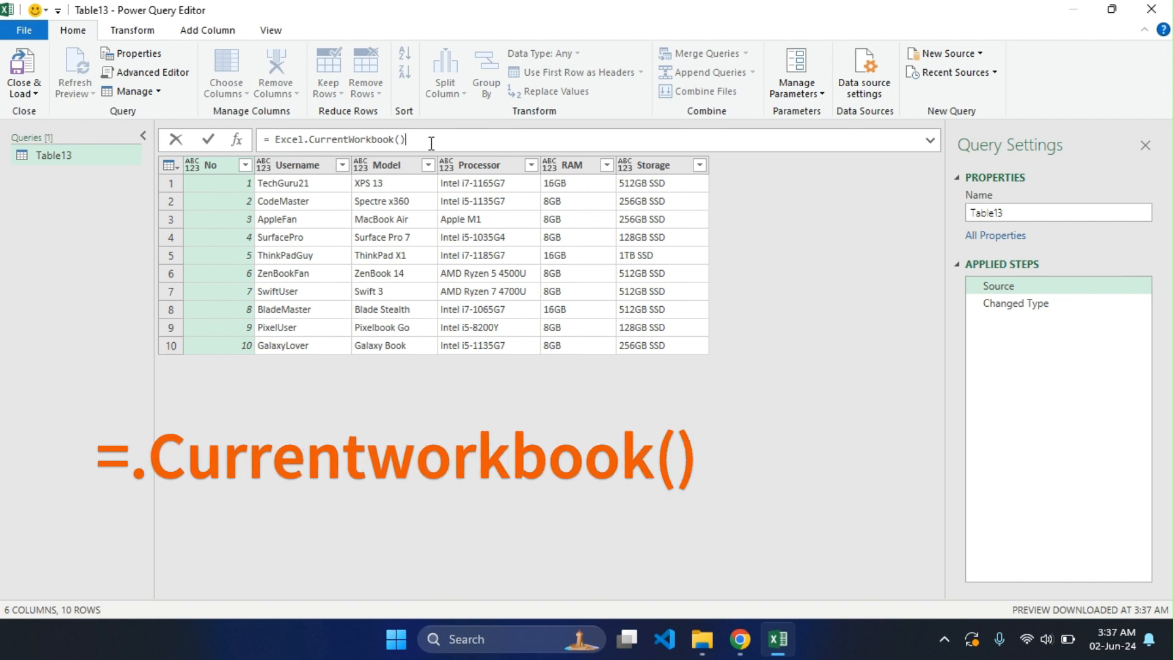
key(Return)
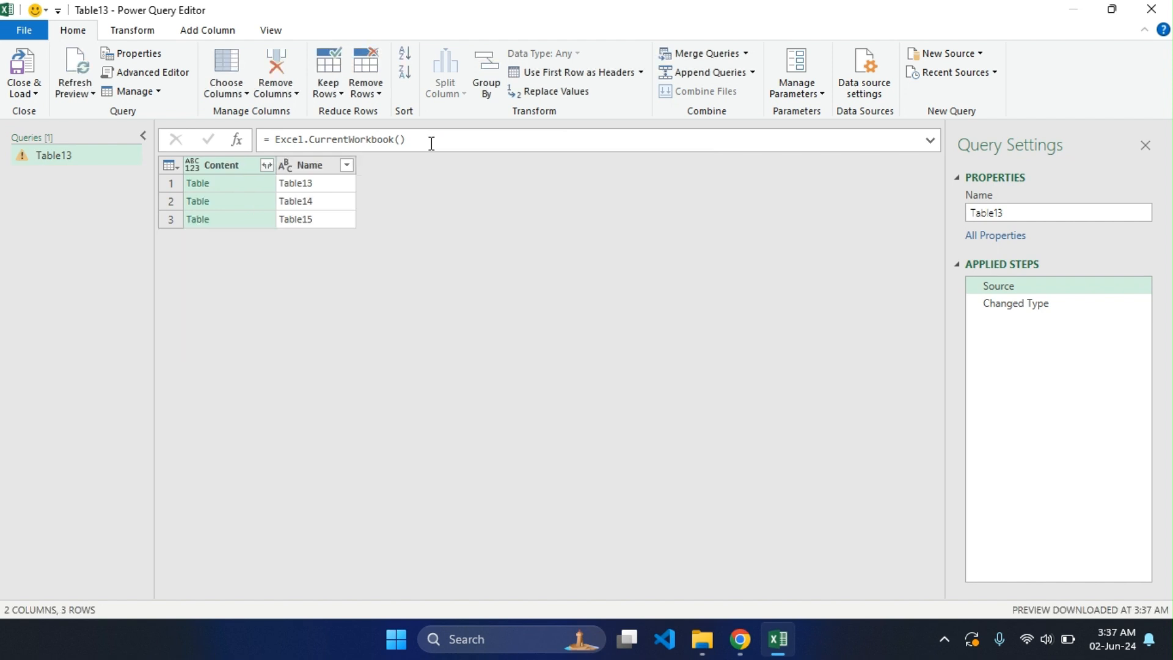
Expand the Content column with all its columns, without the original column name as prefix, as an inserted intermediate step.
click(266, 165)
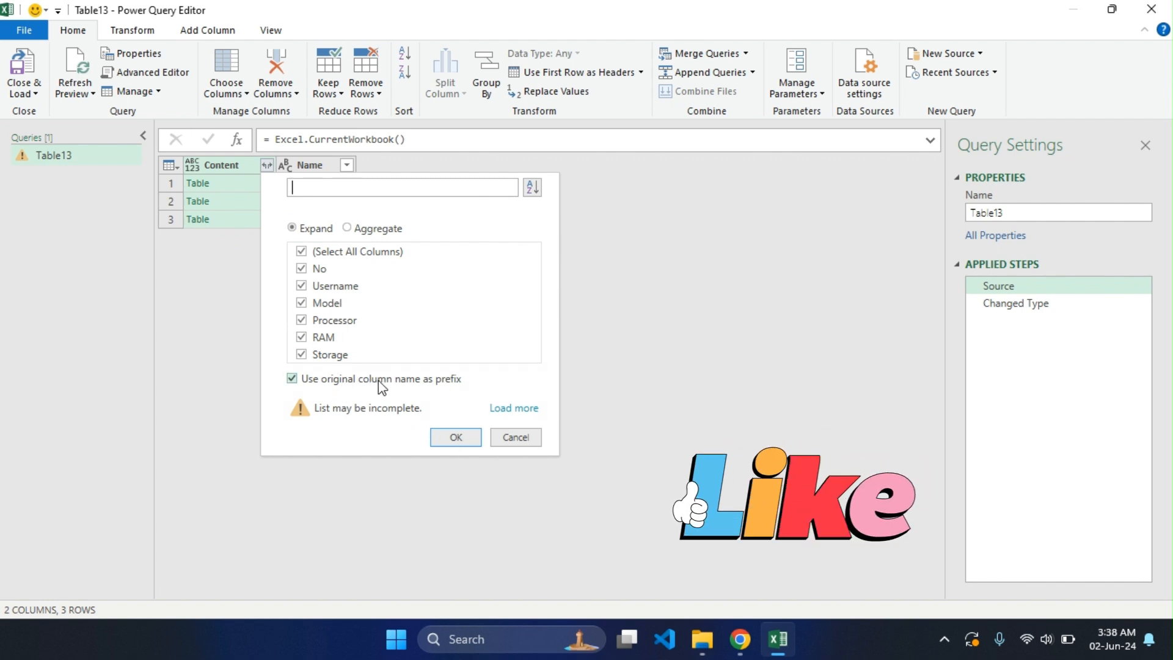
click(291, 378)
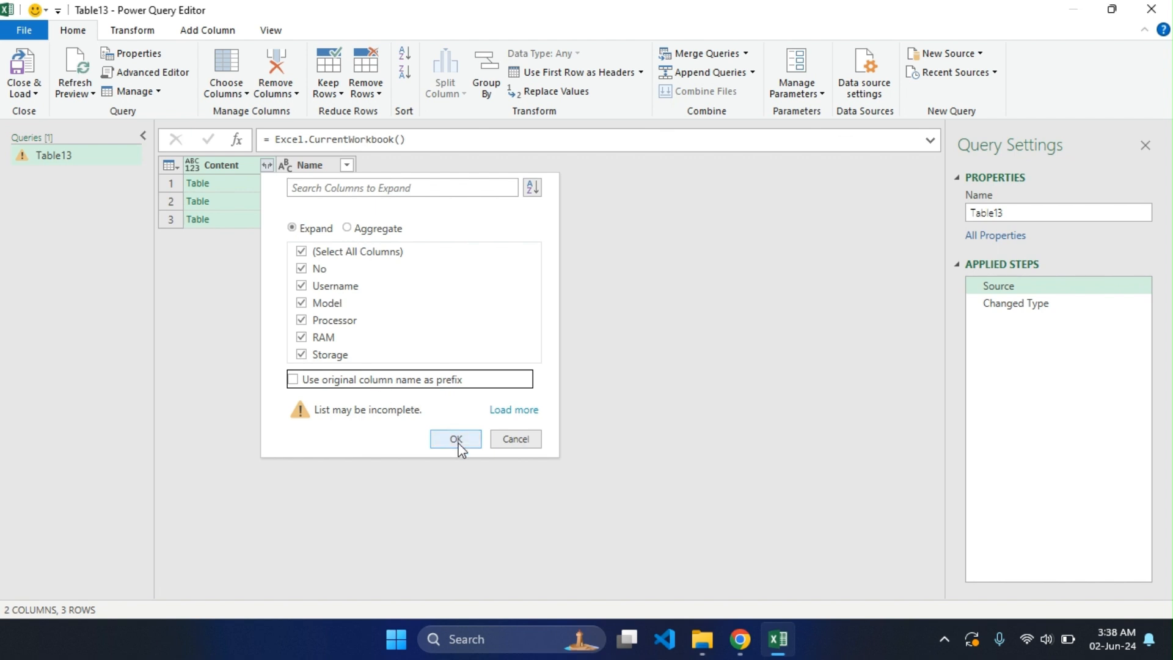
click(441, 439)
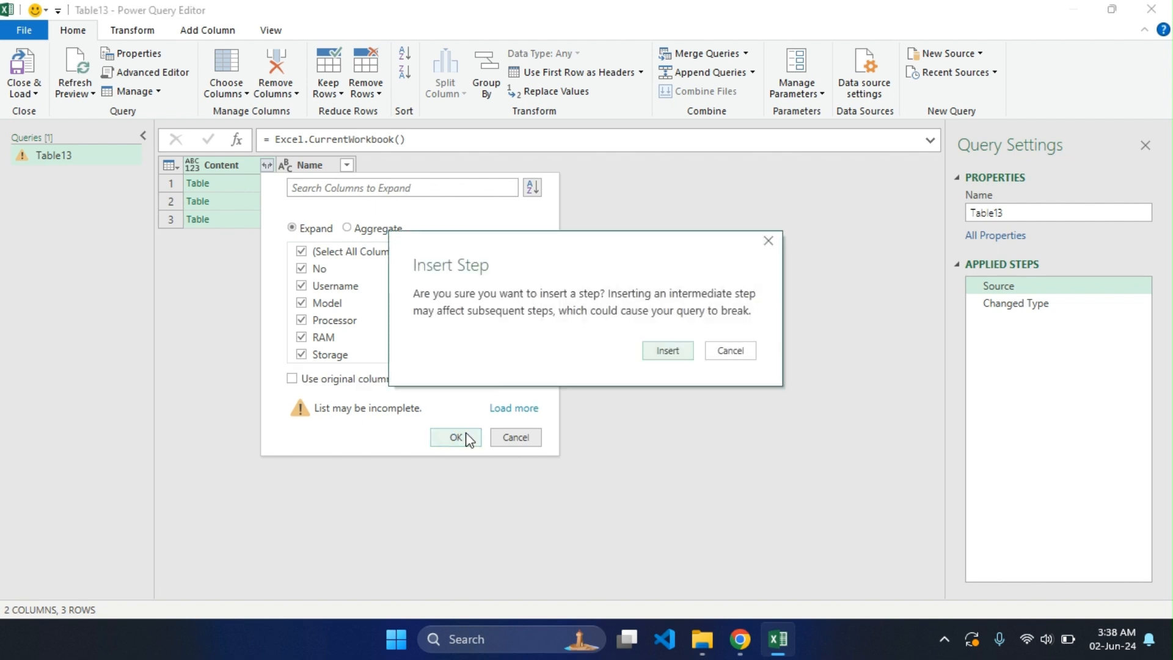
click(667, 350)
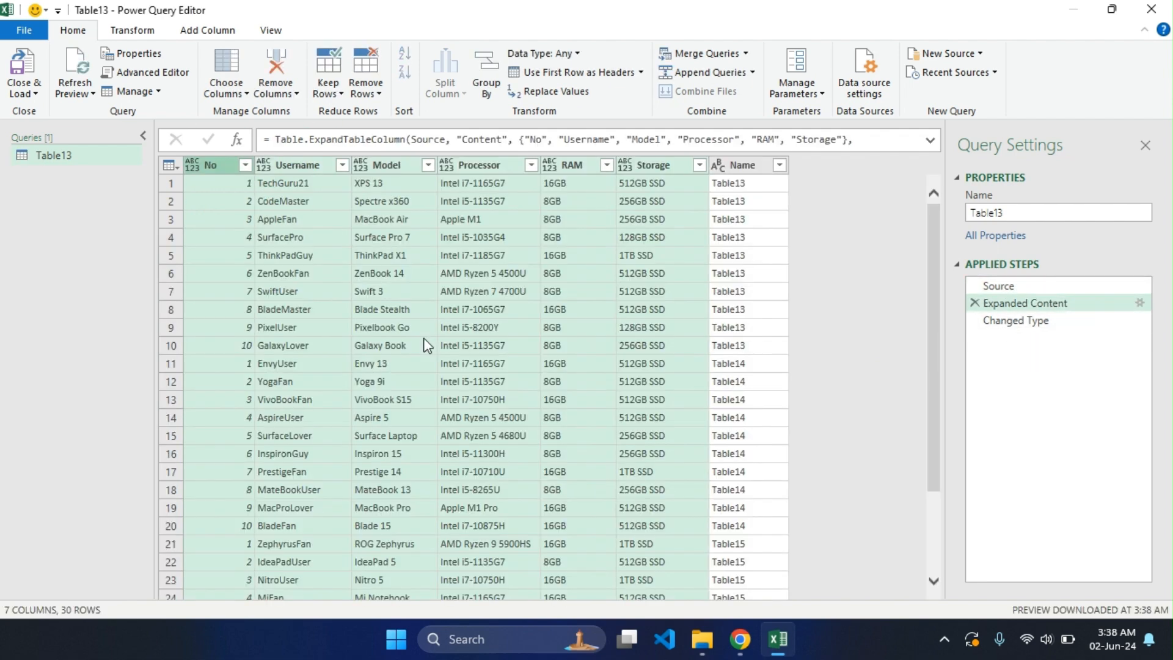
Remove the Name column from the expanded query as an inserted intermediate step.
scroll(427, 345, down, 3)
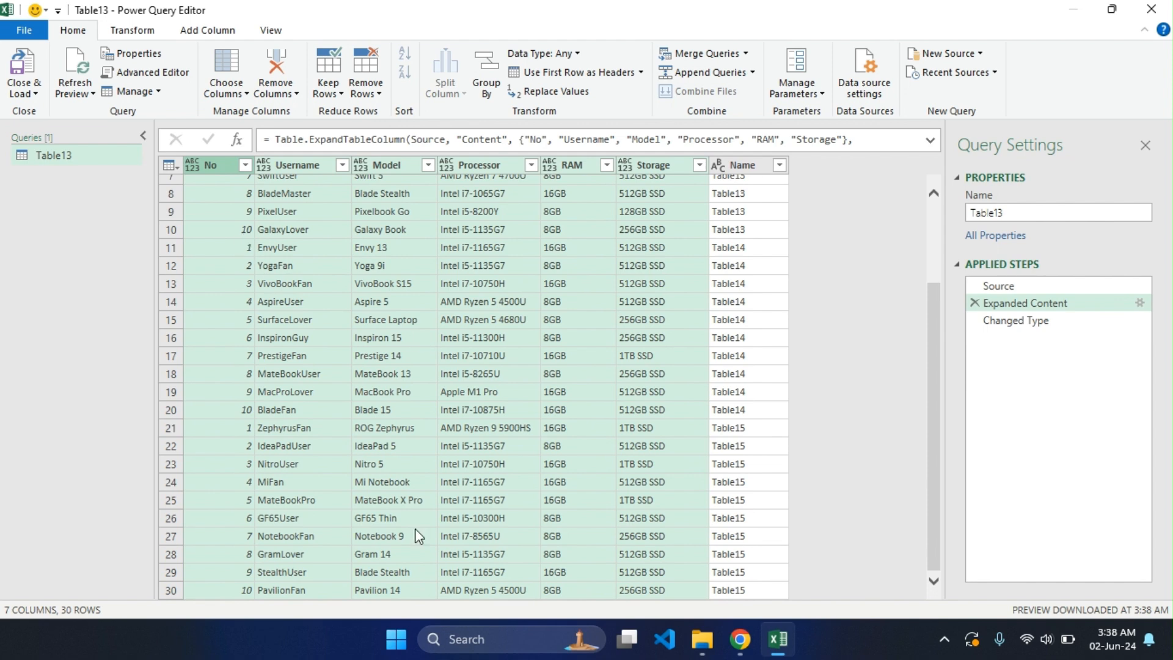
scroll(415, 536, up, 3)
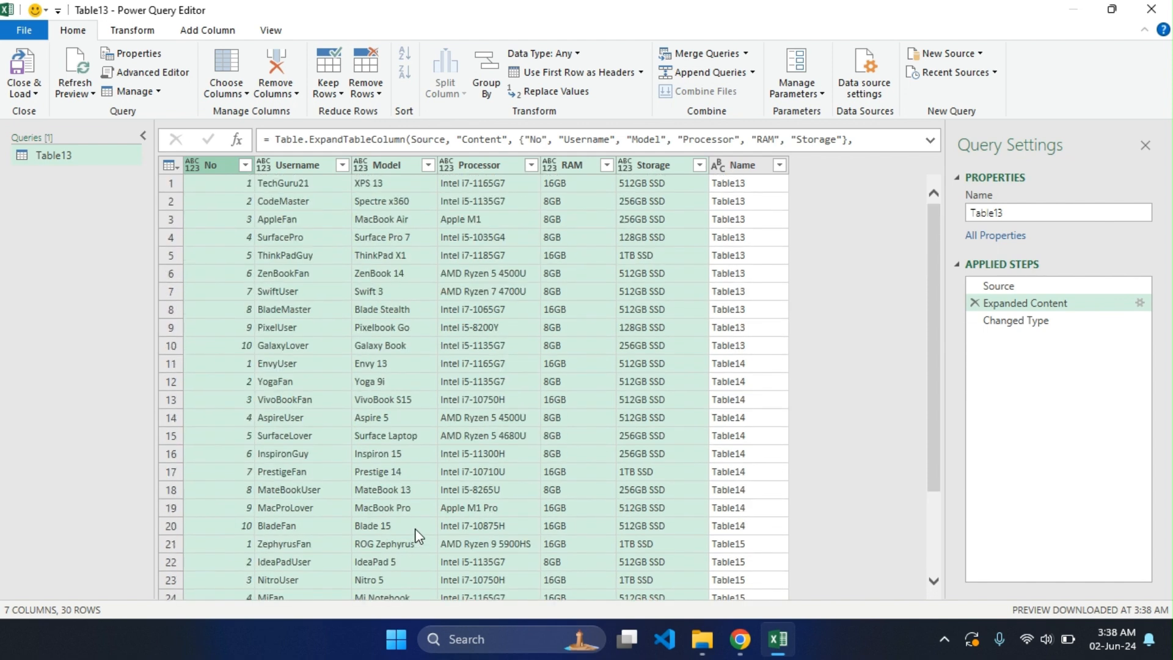
scroll(417, 536, down, 3)
scroll(416, 531, up, 3)
click(741, 168)
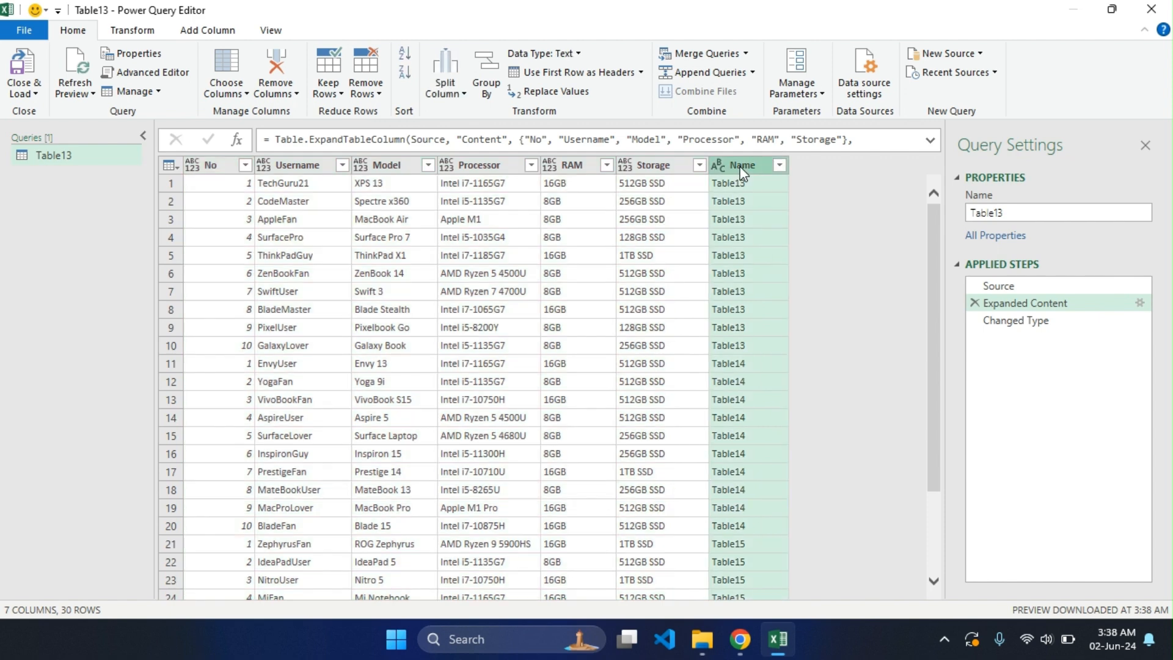
right_click(741, 171)
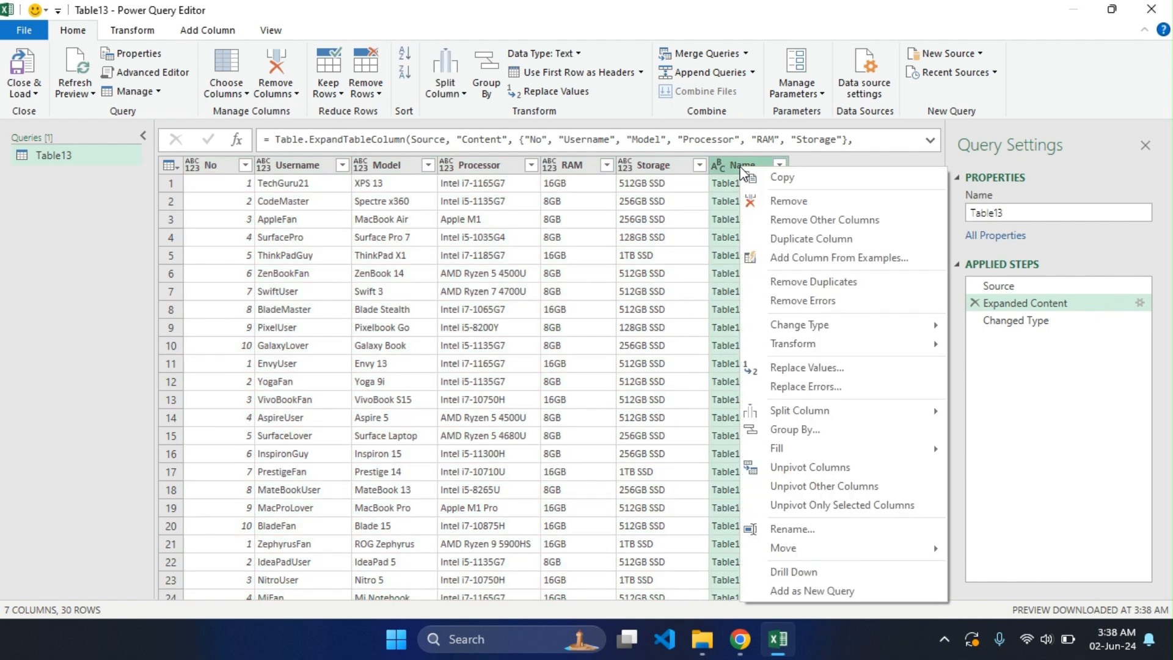
click(772, 204)
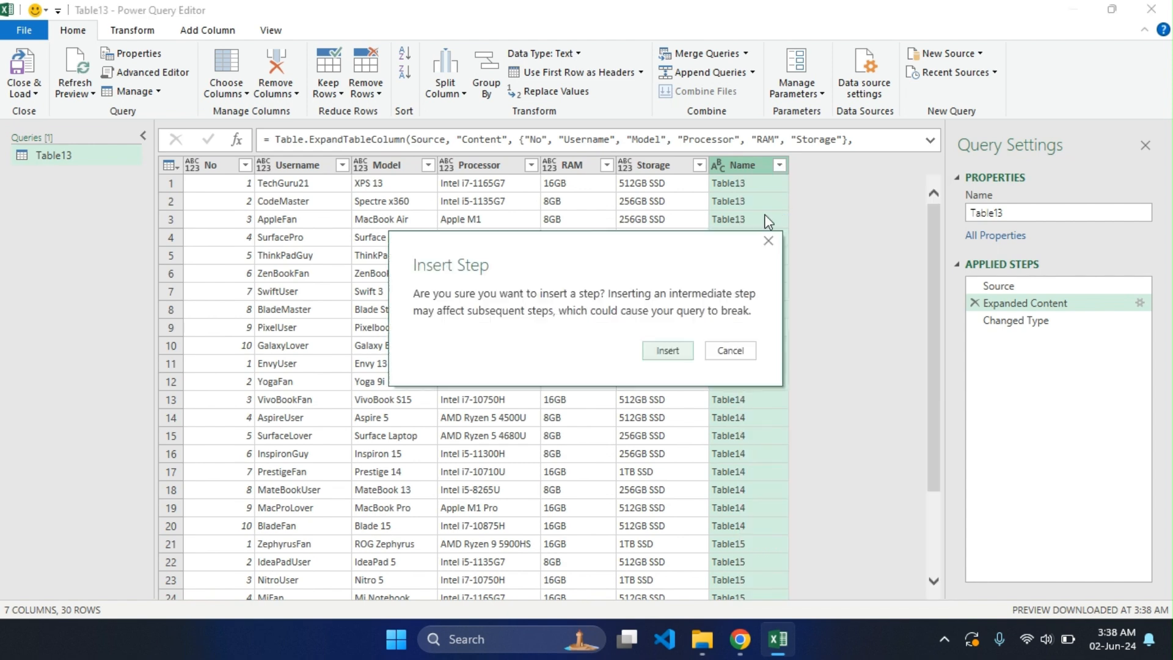
click(671, 351)
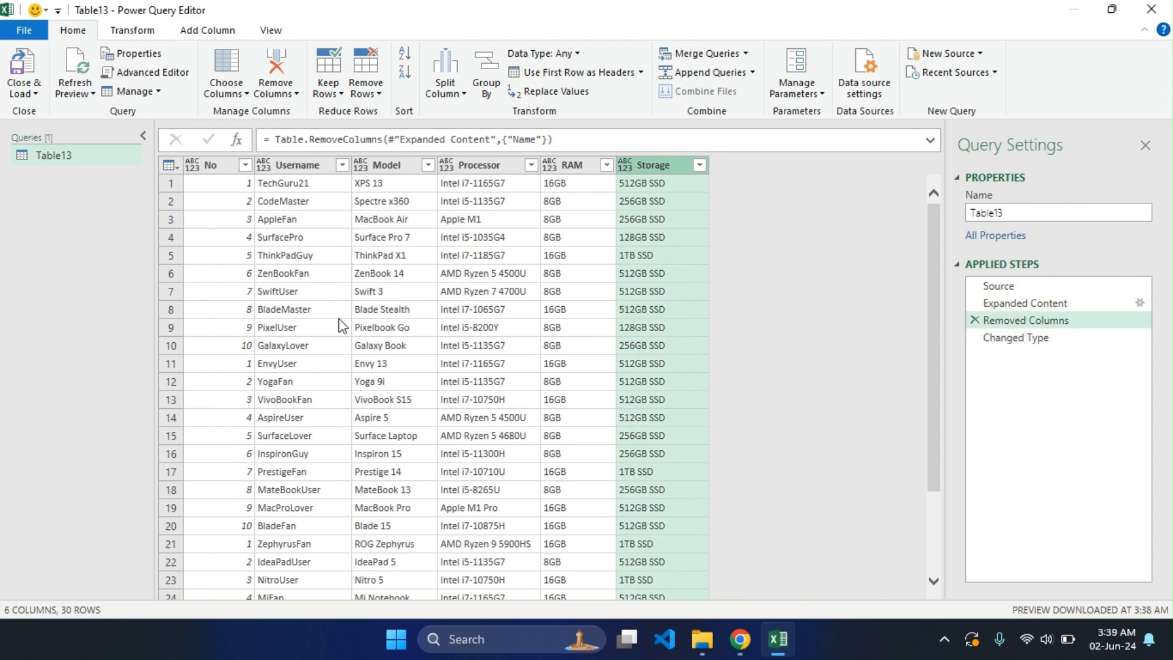
Close the Power Query Editor and load the combined data into a new worksheet.
scroll(342, 326, down, 3)
scroll(342, 325, up, 3)
click(24, 91)
click(56, 112)
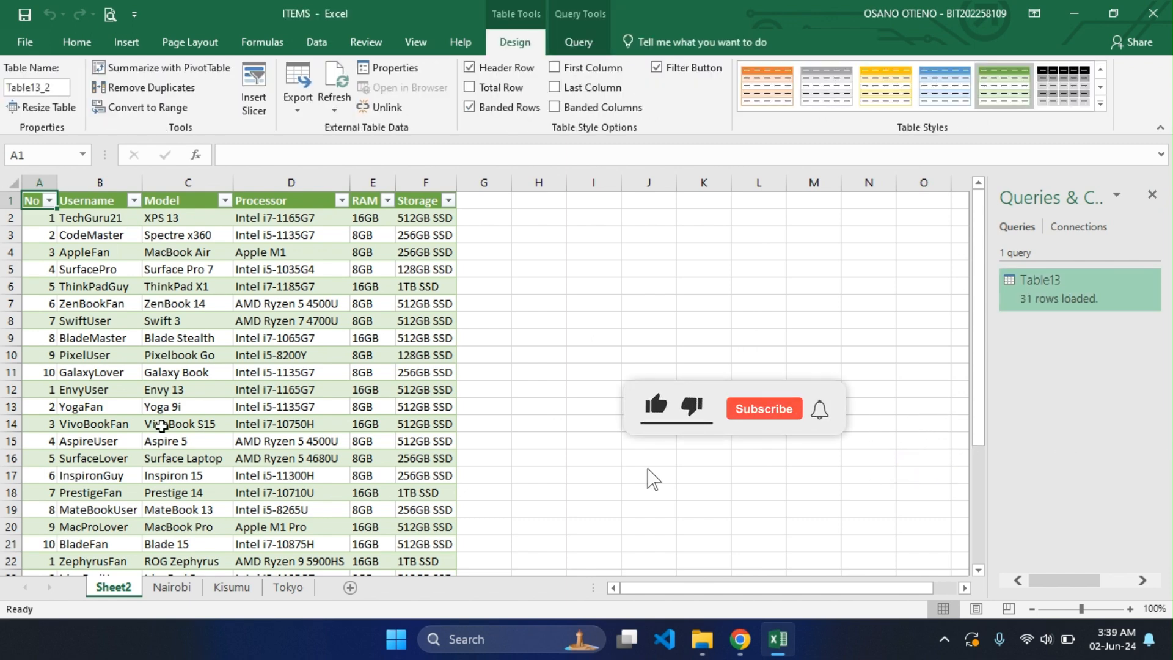
Examine the loaded combined table from first to last row, especially the numbering in the No column.
scroll(161, 426, down, 5)
scroll(161, 426, up, 5)
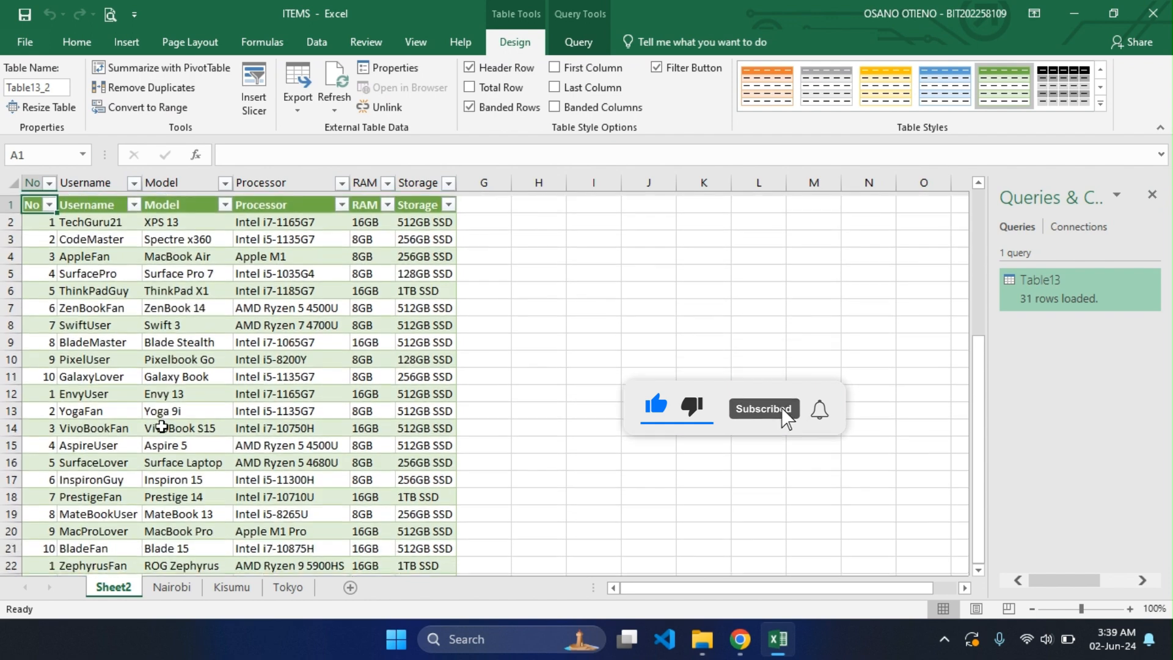
click(31, 218)
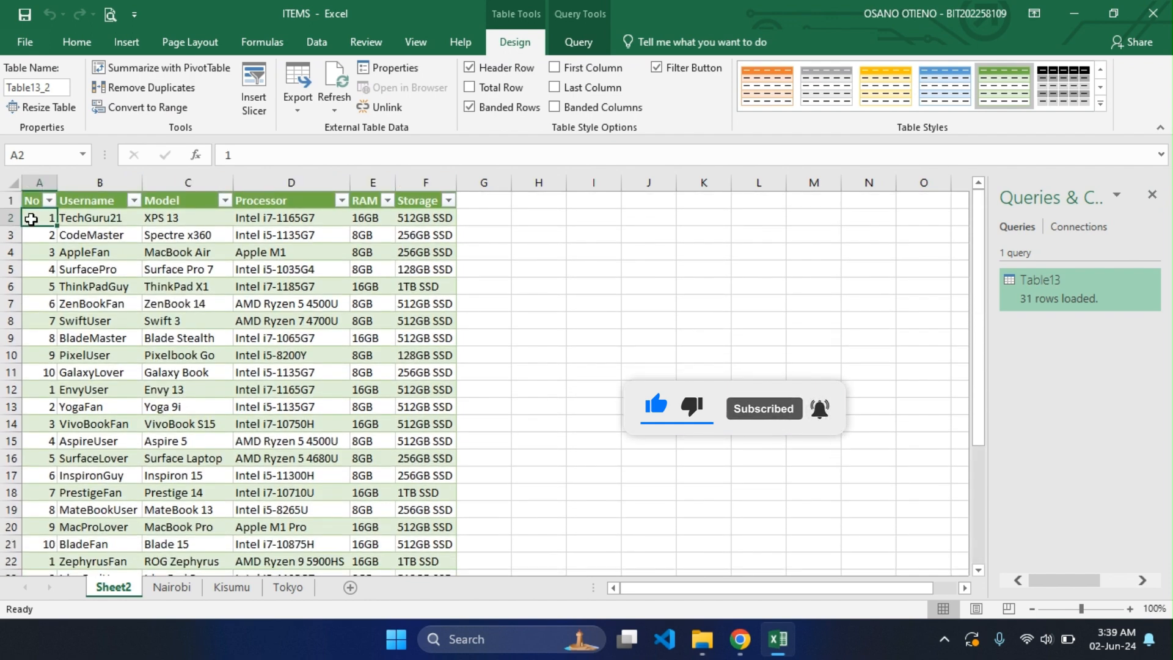
drag(31, 219, 40, 427)
scroll(48, 480, down, 1)
scroll(48, 480, down, 4)
scroll(48, 480, up, 5)
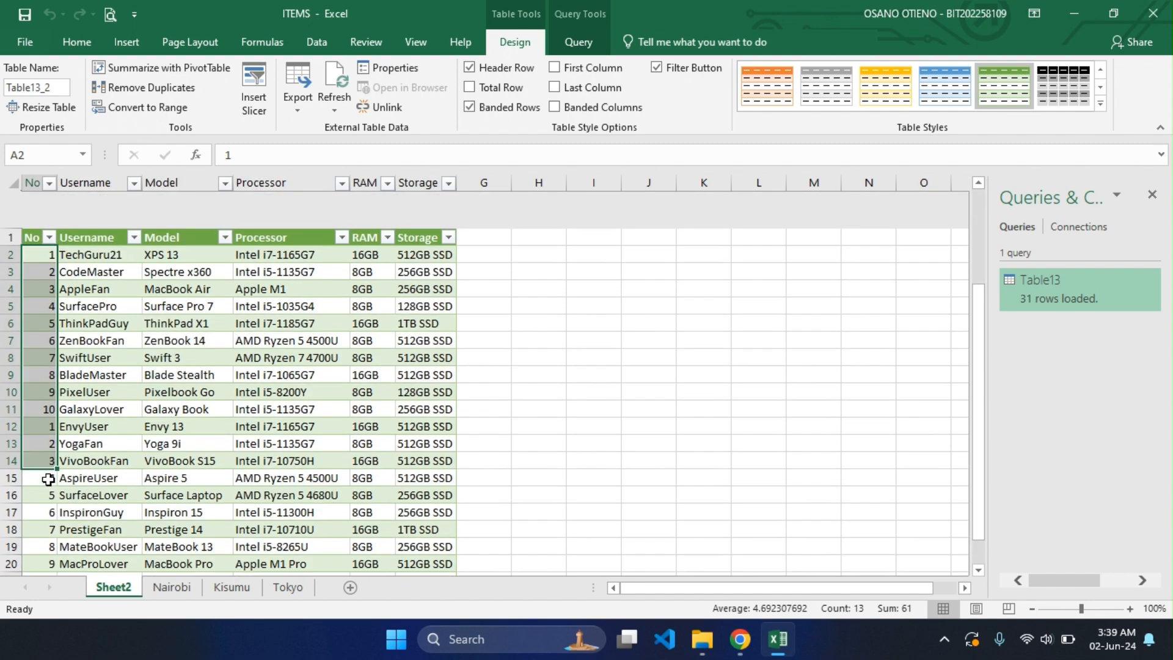
click(239, 420)
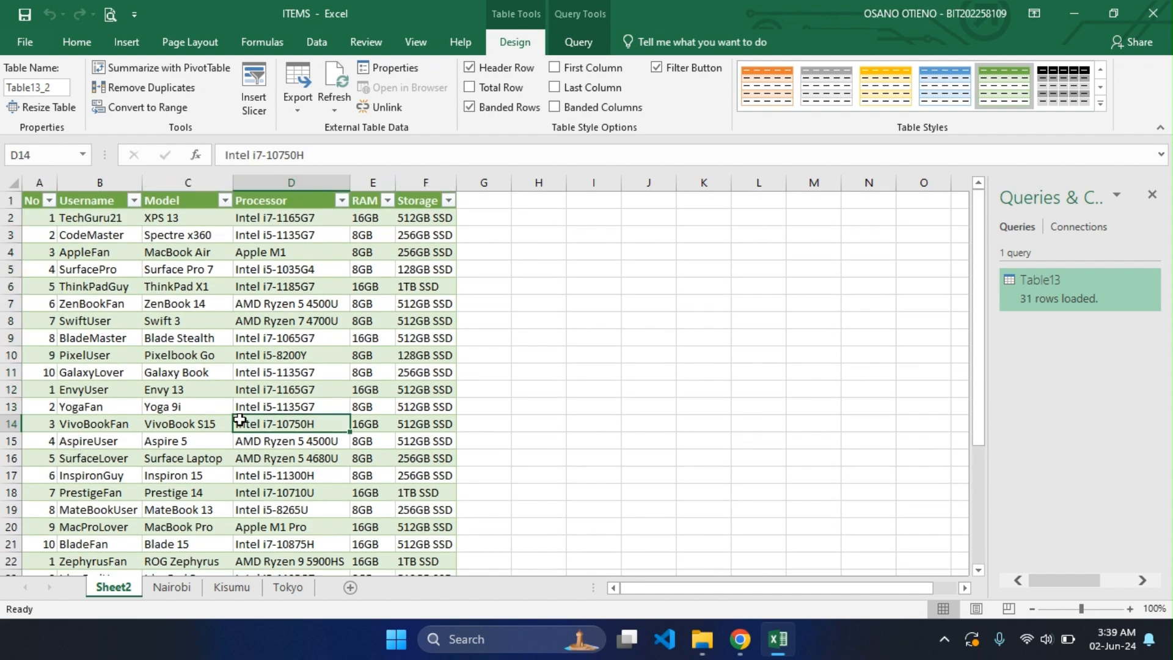